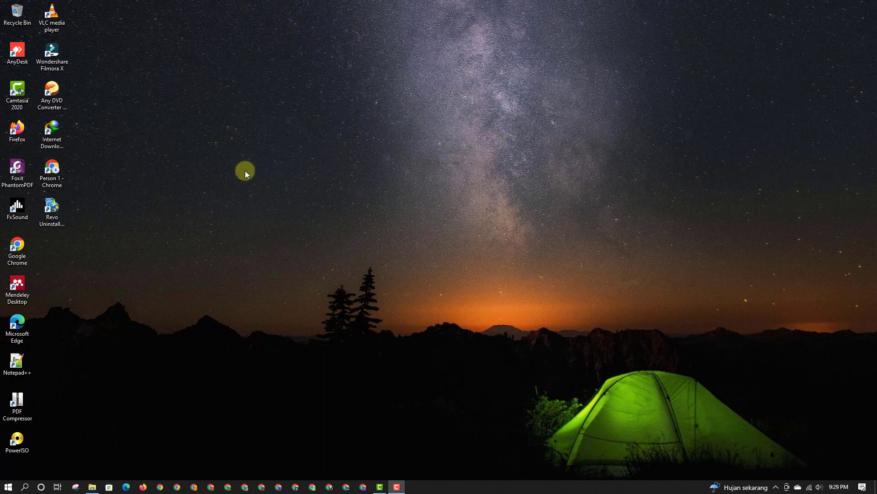
# - Open a Chrome window and load the Canva home page from its saved shortcut
pyautogui.click(197, 488)
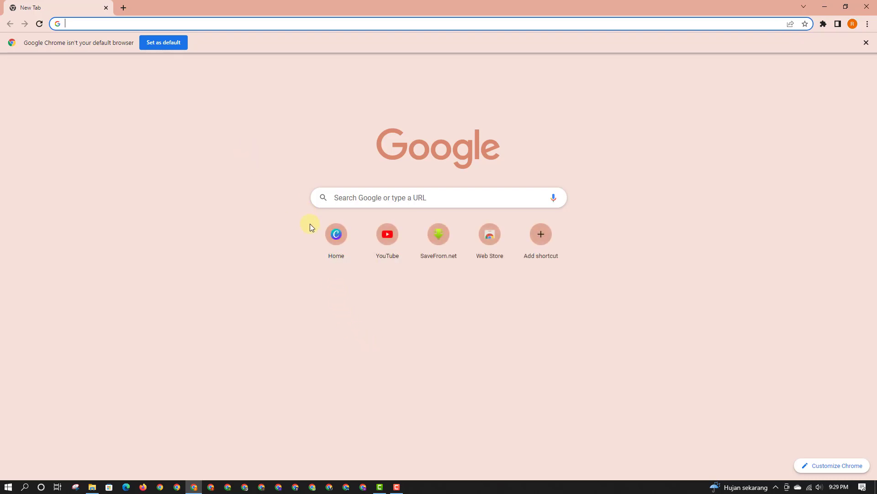
pyautogui.click(335, 239)
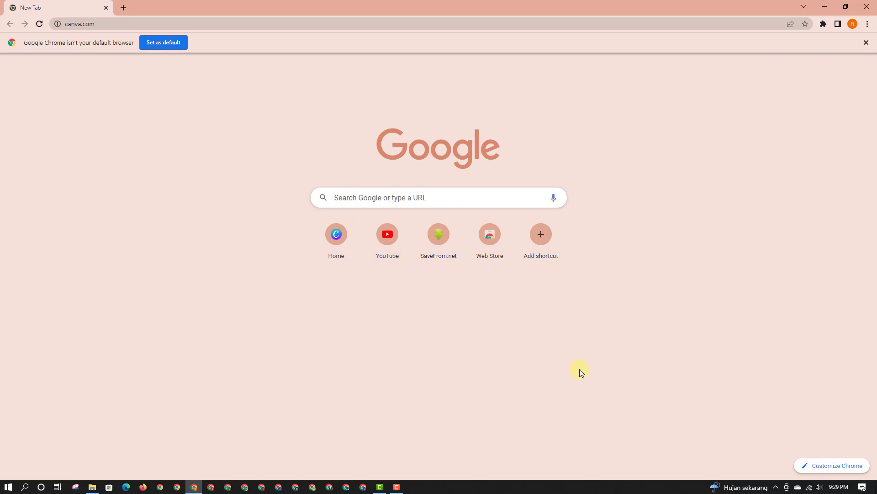
pyautogui.click(337, 249)
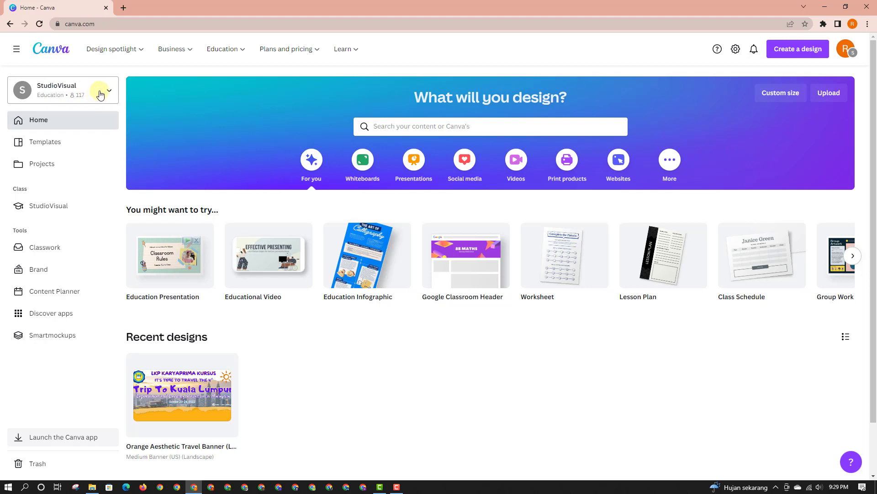
# - Check which other teams the Canva account can switch to, keeping StudioVisual as the current team
pyautogui.click(304, 108)
pyautogui.click(440, 126)
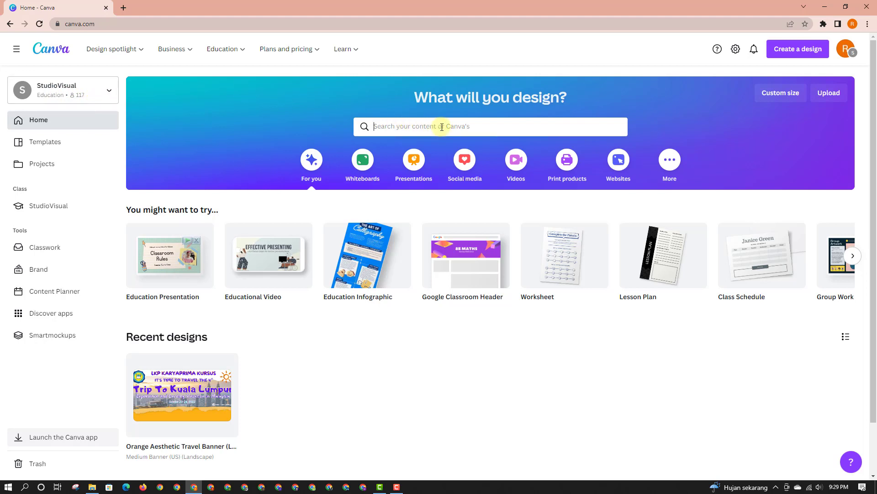
pyautogui.click(109, 91)
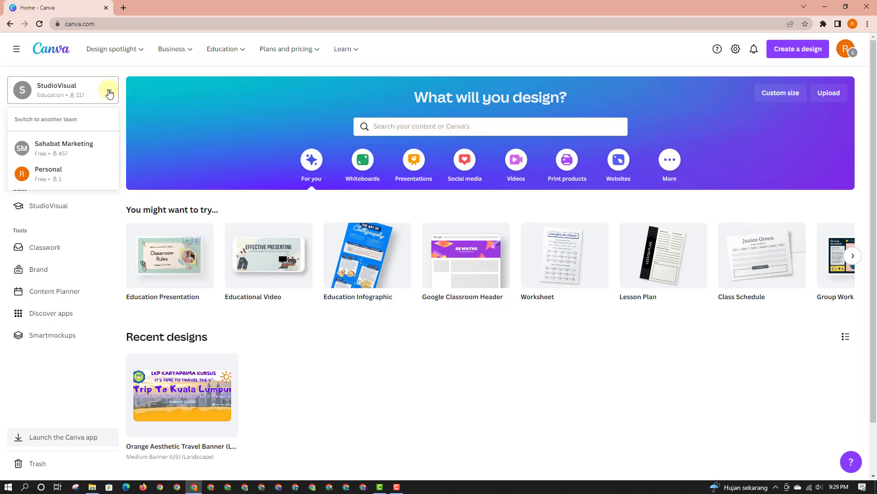
pyautogui.scroll(-1, 101, 143)
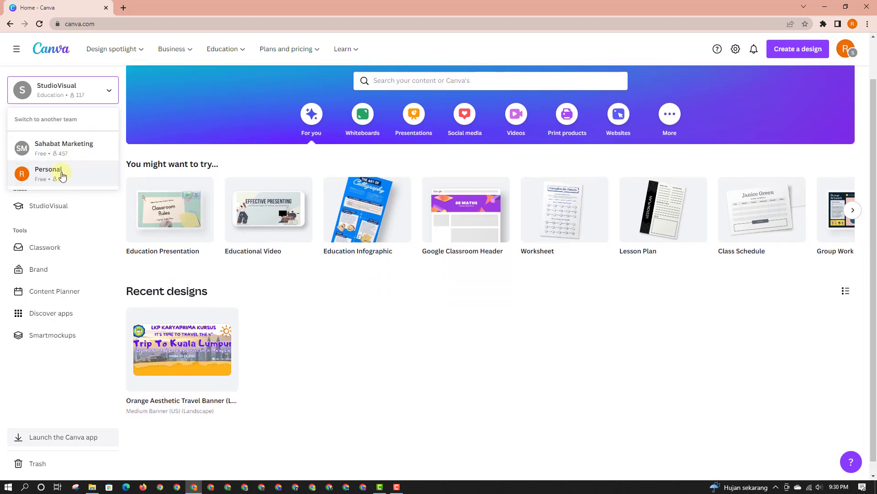
pyautogui.click(104, 89)
pyautogui.scroll(1, 572, 233)
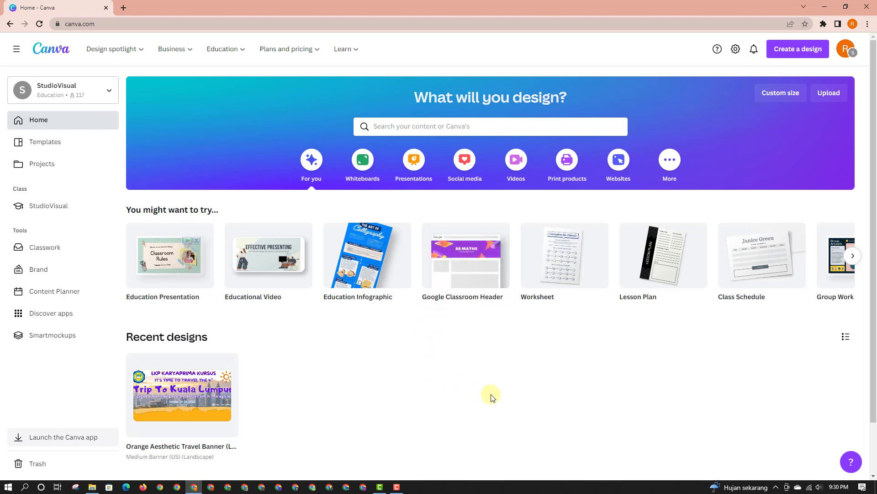
# - Search Canva's templates for "photo collage"
pyautogui.click(430, 126)
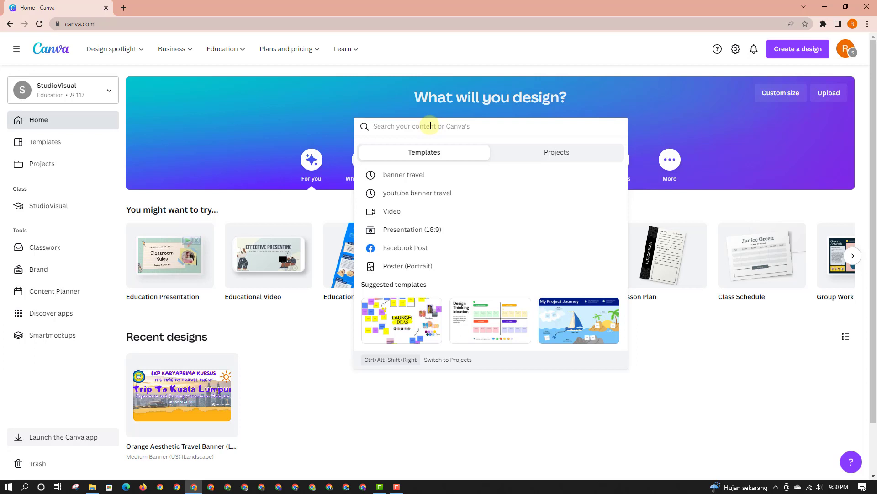
pyautogui.write('photo c')
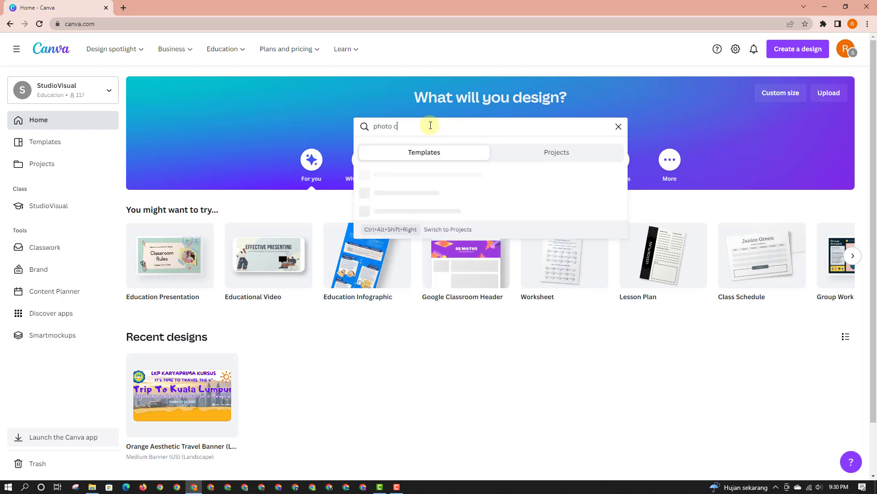
pyautogui.write('ollage')
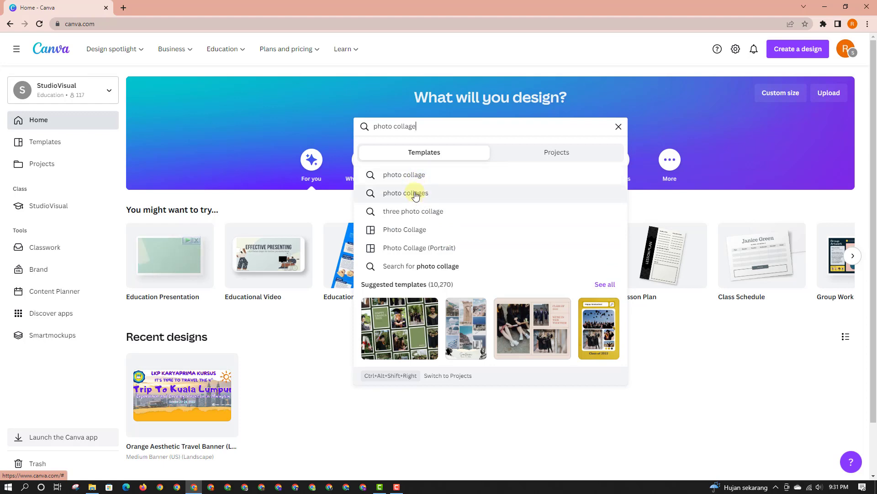
pyautogui.click(434, 269)
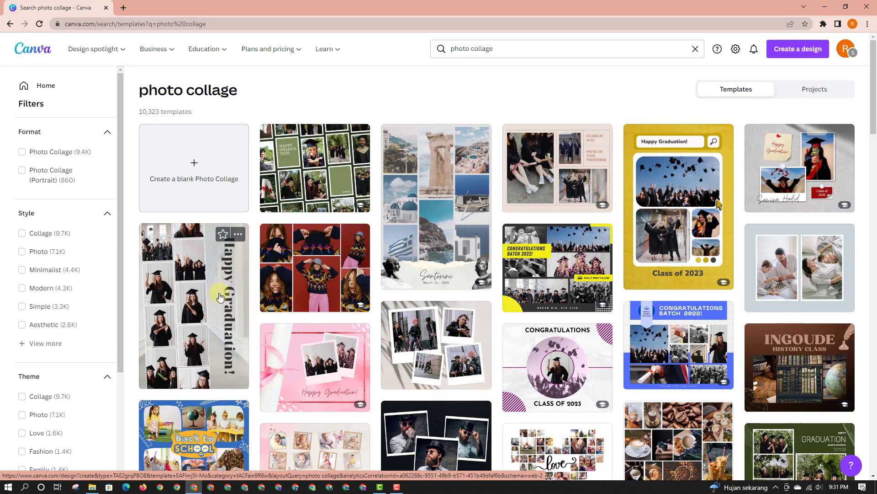
# - Browse the photo collage templates and open the green minimalist interior design portrait collage for editing
pyautogui.scroll(-1, 220, 297)
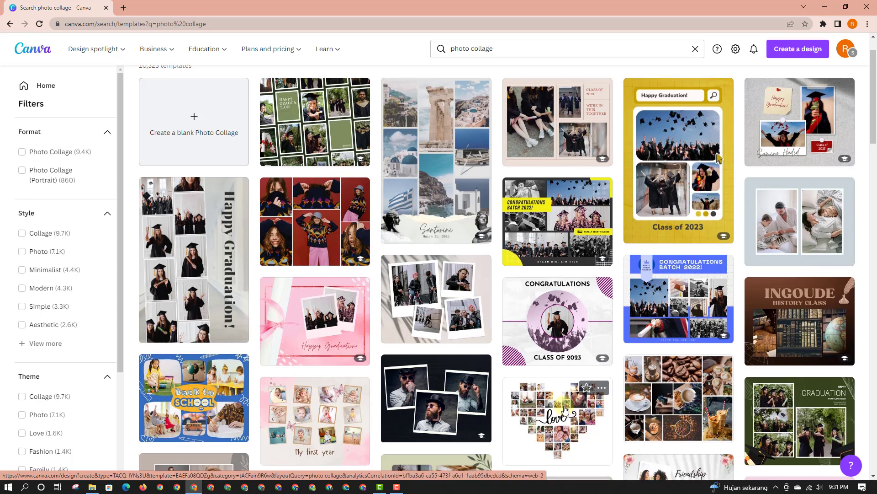
pyautogui.scroll(-2, 565, 410)
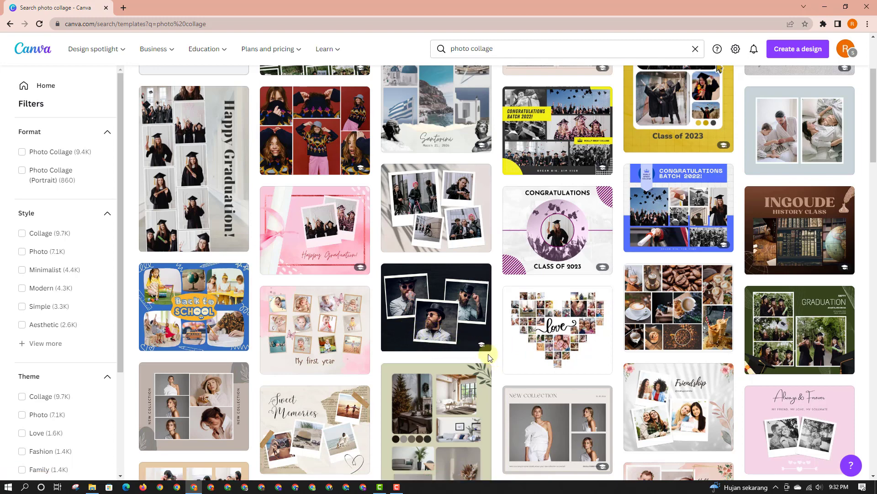
pyautogui.moveTo(478, 346)
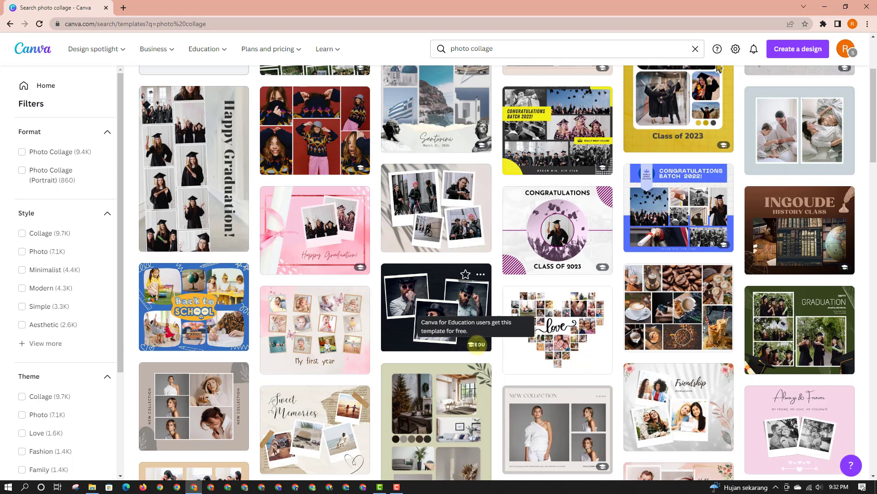
pyautogui.scroll(1, 549, 334)
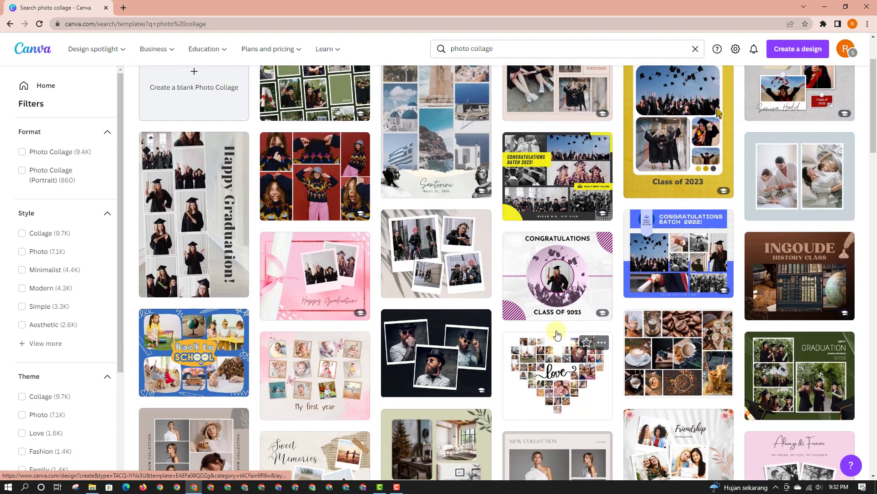
pyautogui.scroll(1, 559, 331)
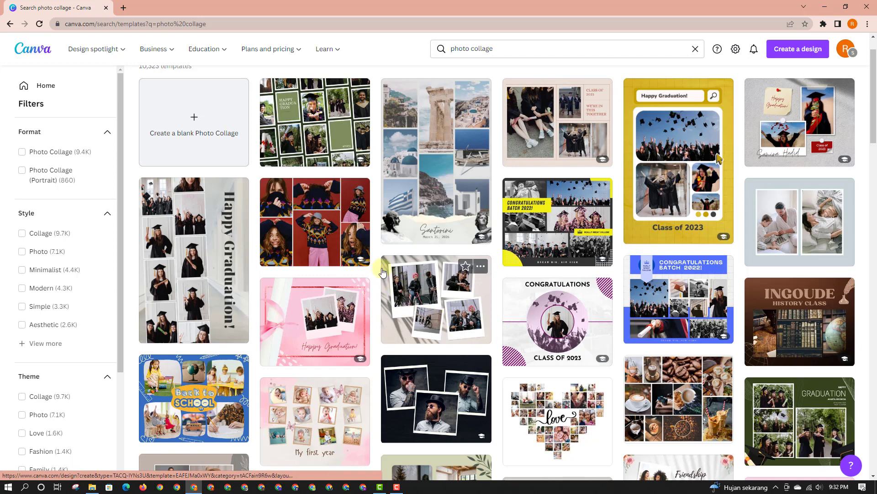
pyautogui.scroll(1, 363, 256)
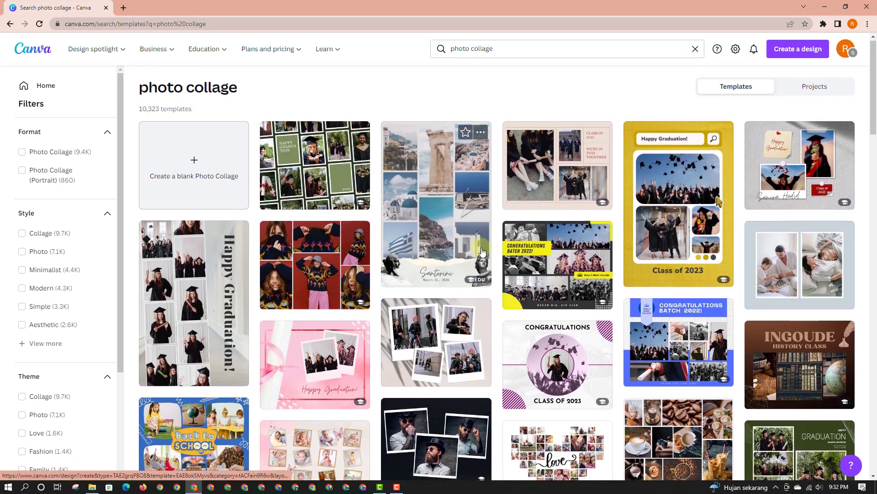
pyautogui.scroll(-2, 482, 251)
pyautogui.scroll(-4, 482, 250)
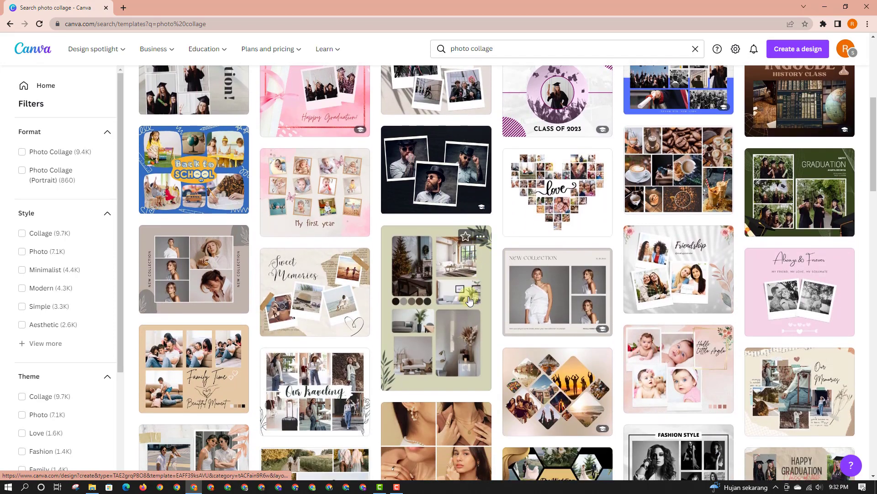
pyautogui.click(440, 329)
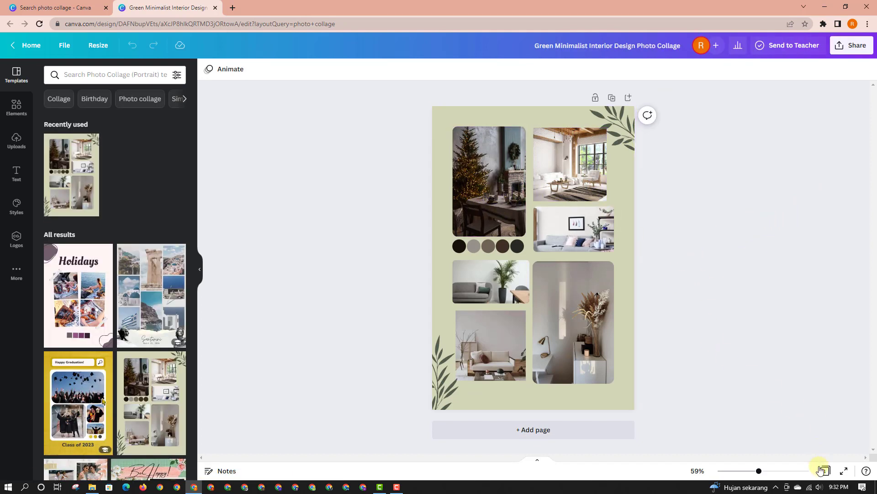
# - Replace the sofa photo in the collage's lower-left frame with the round logo from the uploaded images
pyautogui.moveTo(759, 471); pyautogui.dragTo(762, 475)
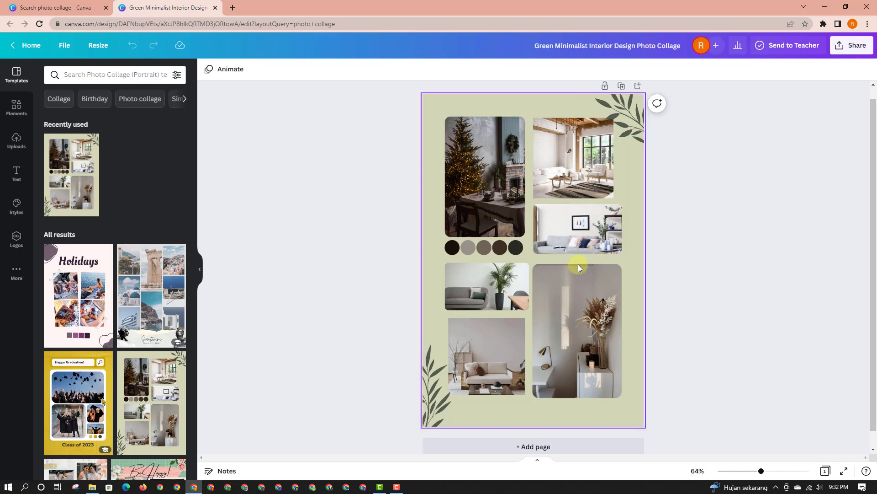
pyautogui.click(16, 142)
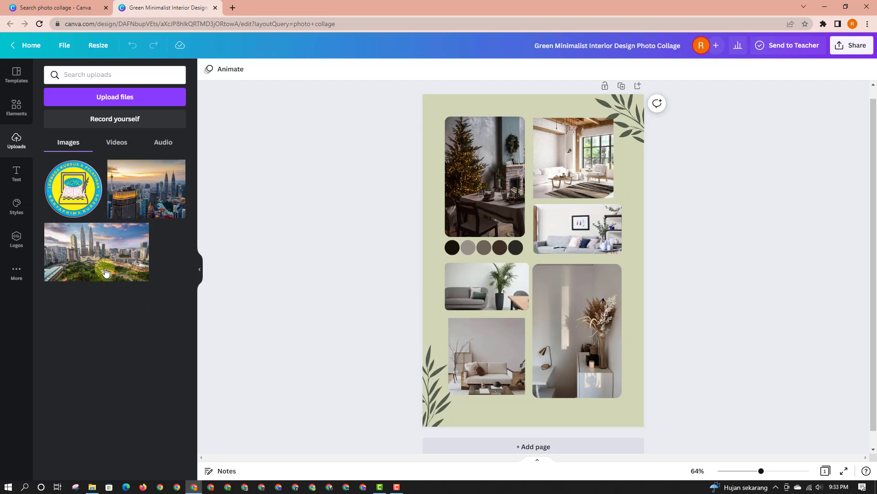
pyautogui.moveTo(70, 185); pyautogui.dragTo(455, 329)
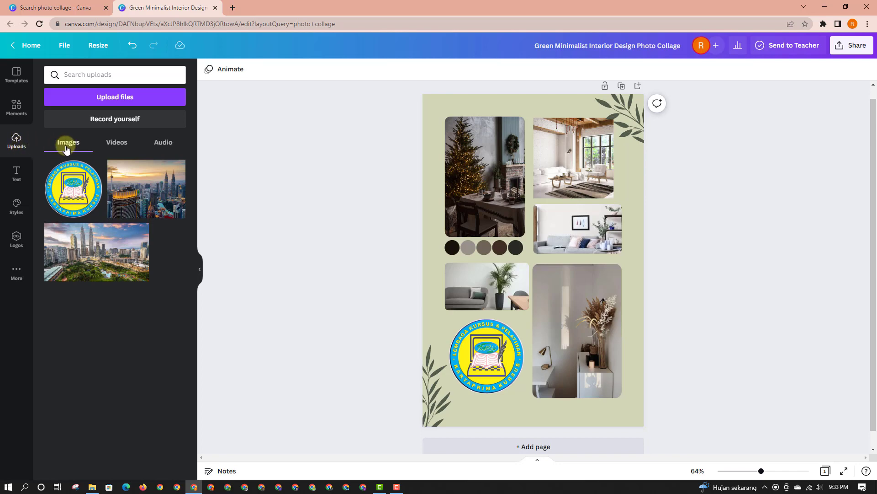
# - Upload the photo 20190913_114803_001.jpg from the Nikon\Samsung\Camera1 folder on the Transcend (G:) drive
pyautogui.click(113, 98)
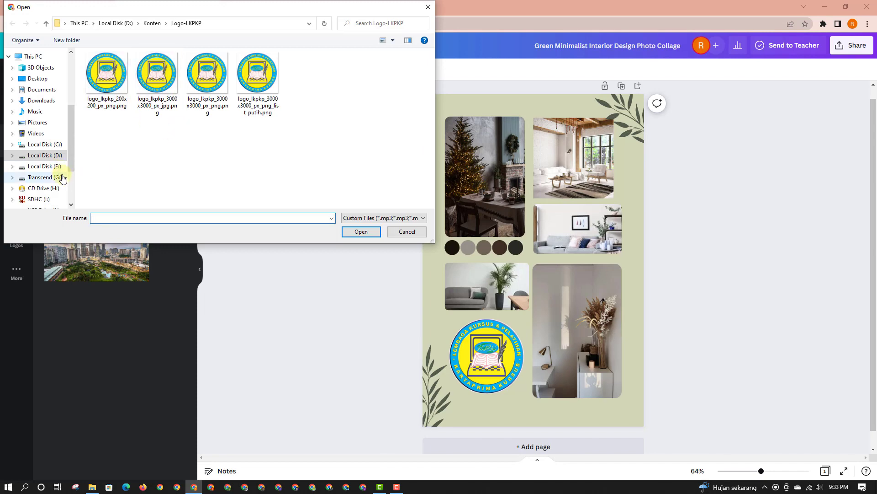
pyautogui.click(44, 177)
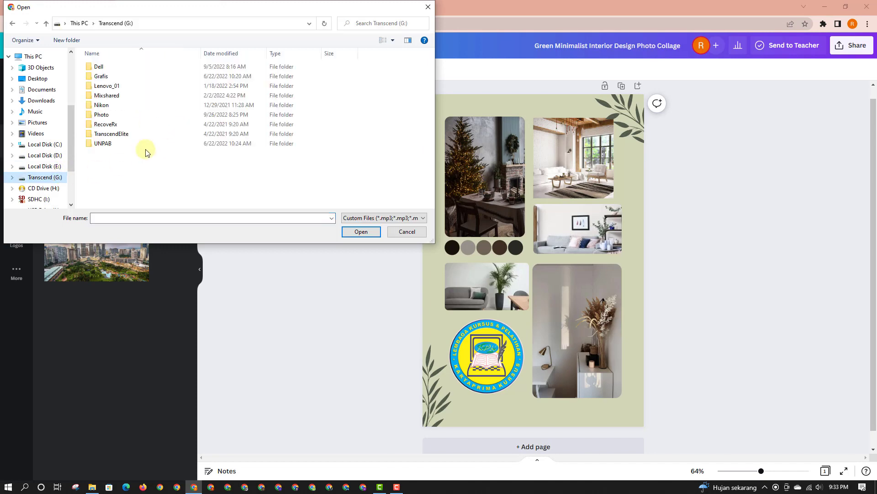
pyautogui.doubleClick(101, 105)
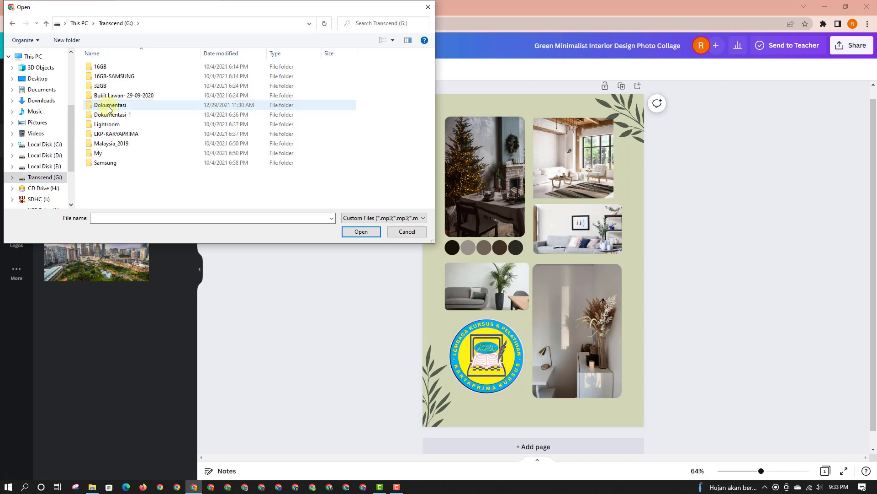
pyautogui.doubleClick(121, 164)
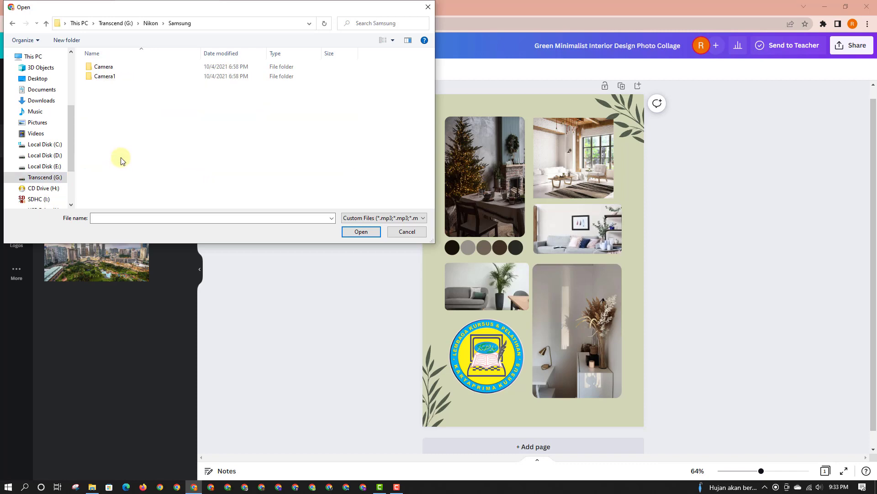
pyautogui.doubleClick(106, 76)
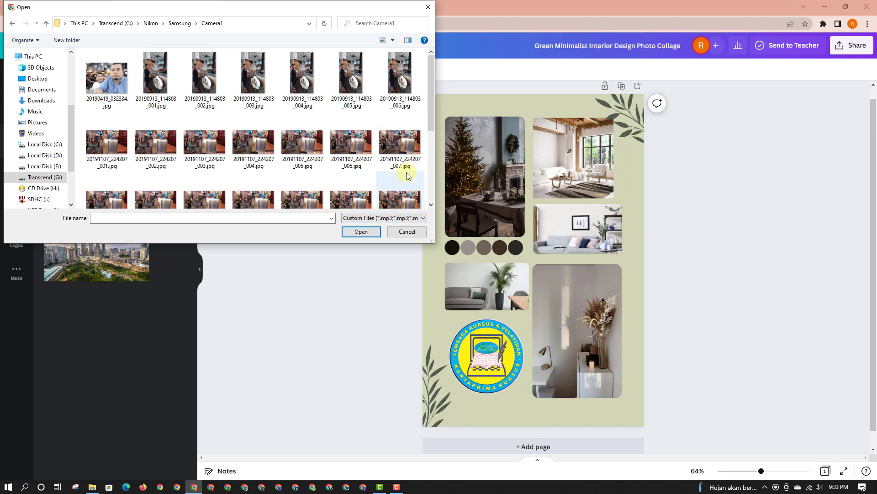
pyautogui.click(156, 74)
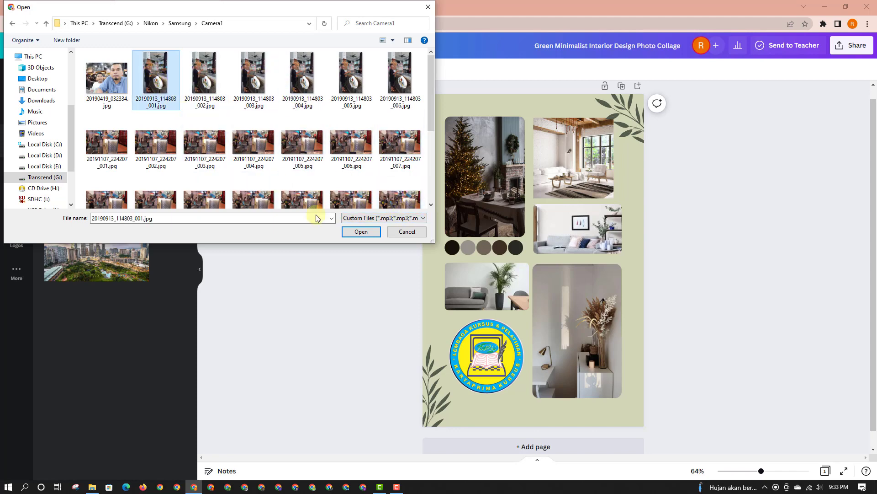
pyautogui.click(362, 232)
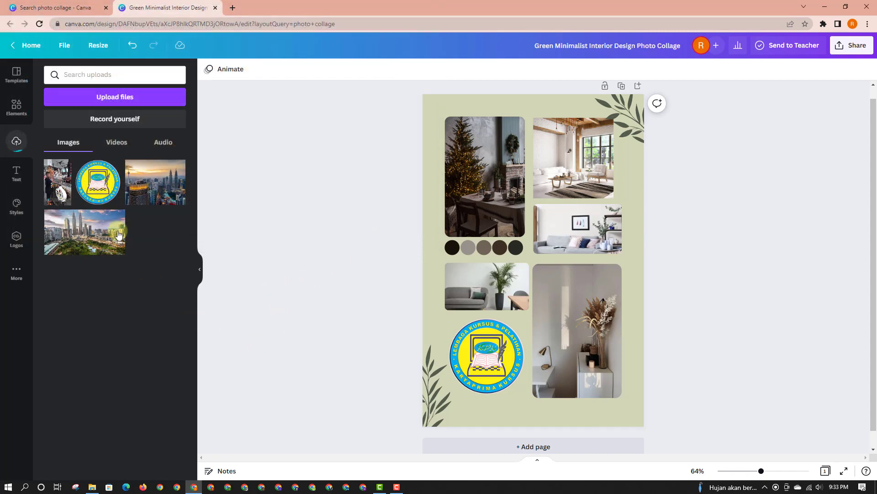
# - Upload the photo 20191107_224207_014.jpg from the same Camera1 folder
pyautogui.click(130, 97)
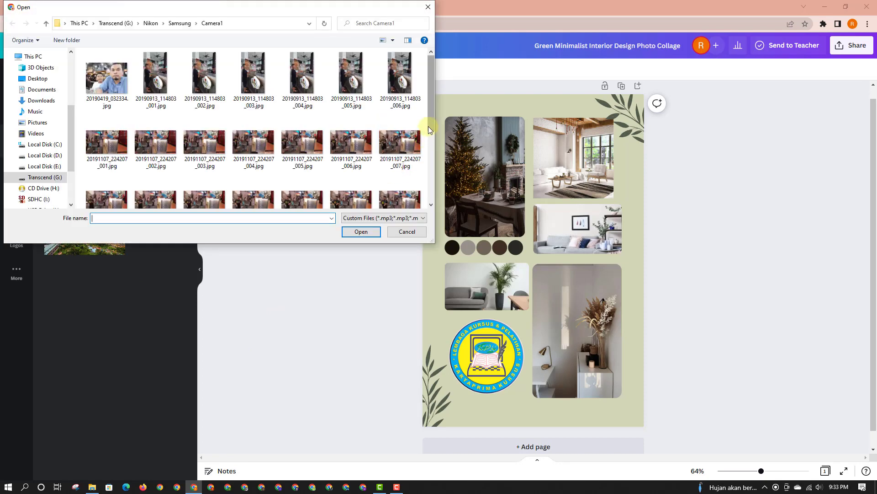
pyautogui.moveTo(432, 121); pyautogui.dragTo(435, 136)
pyautogui.click(403, 160)
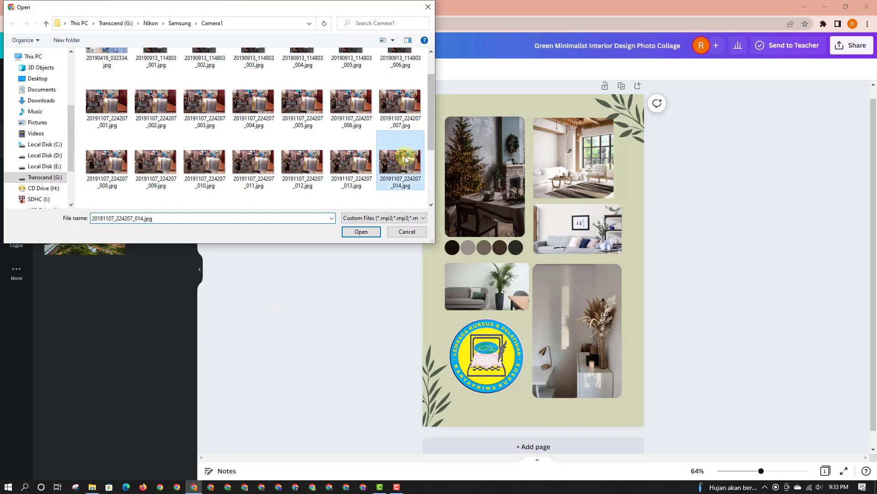
pyautogui.click(359, 232)
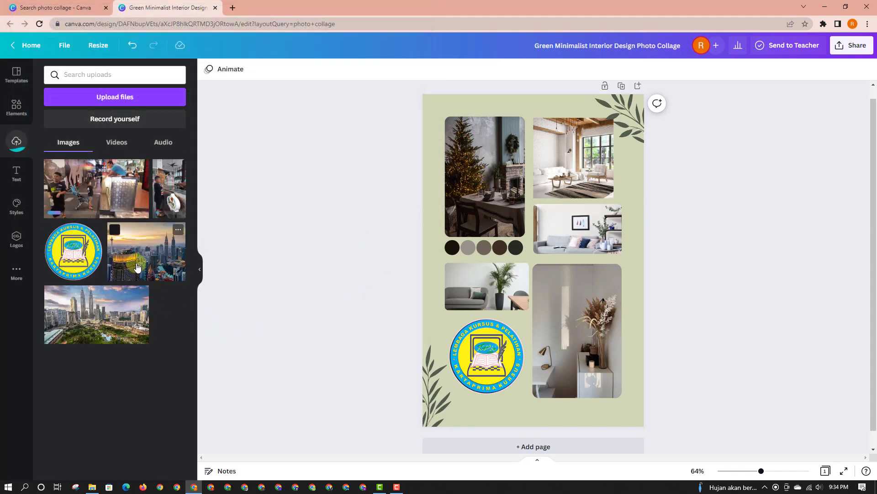
# - Fill the collage's upper-left frame with the uploaded portrait photo of the boy and leave that photo selected
pyautogui.moveTo(169, 192); pyautogui.dragTo(466, 156)
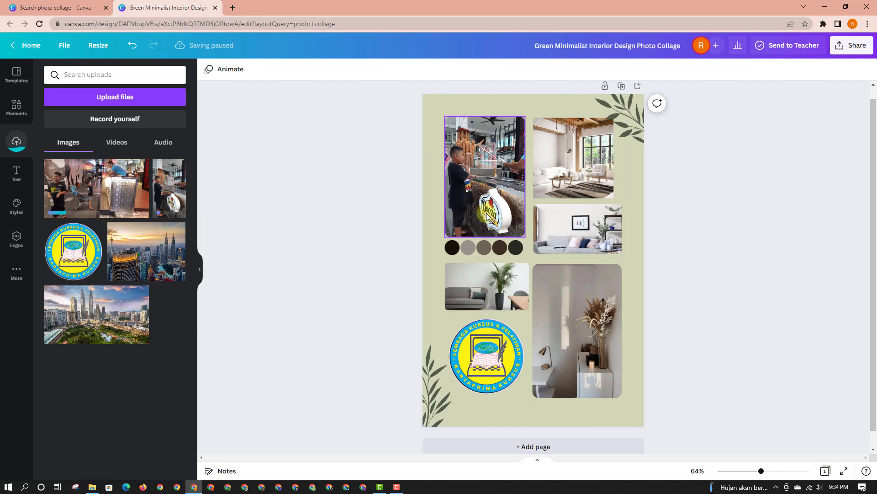
pyautogui.click(481, 190)
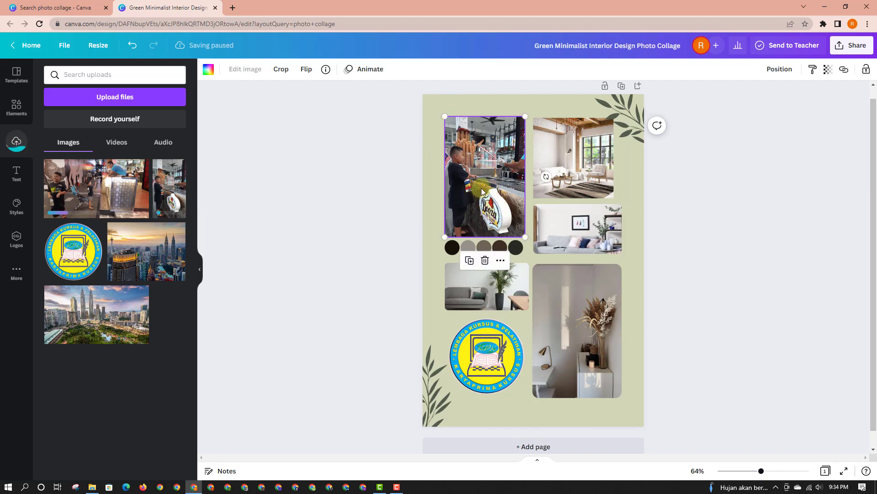
pyautogui.click(335, 182)
pyautogui.click(482, 175)
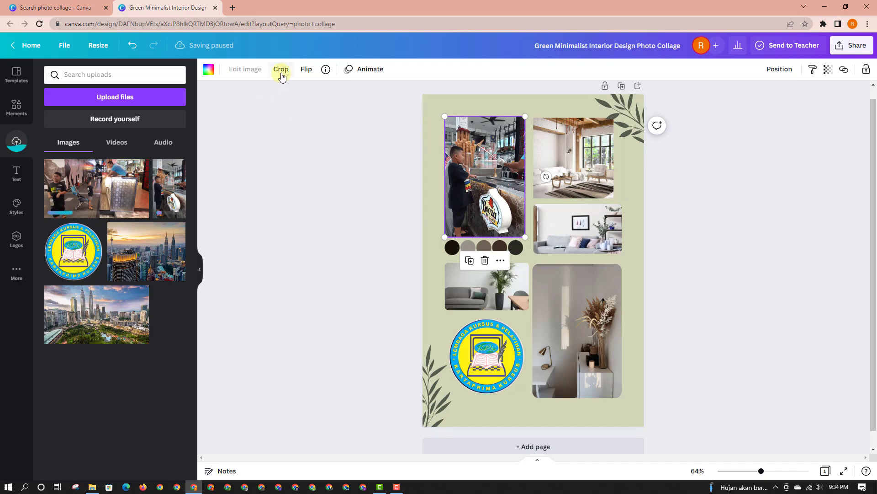
# - Crop the collage's upper-left photo, enlarging and repositioning it so the boy fills the frame from head to feet
pyautogui.click(281, 71)
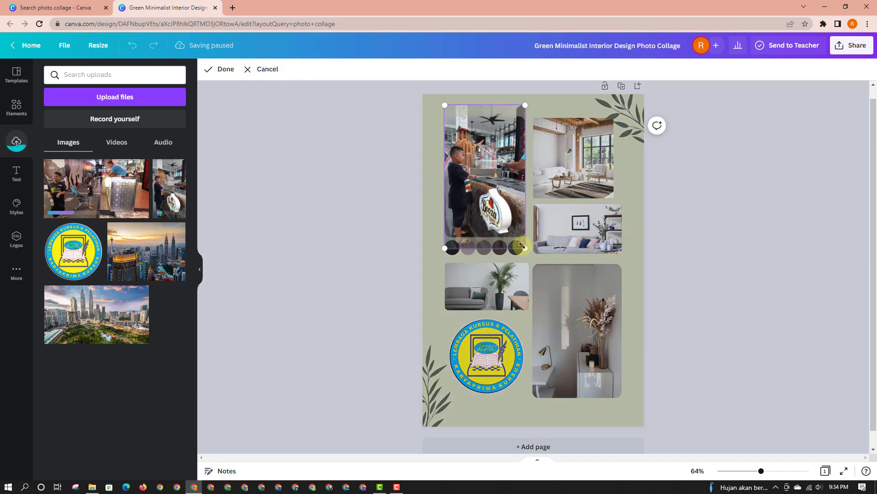
pyautogui.moveTo(527, 251); pyautogui.dragTo(577, 306)
pyautogui.moveTo(537, 237); pyautogui.dragTo(532, 195)
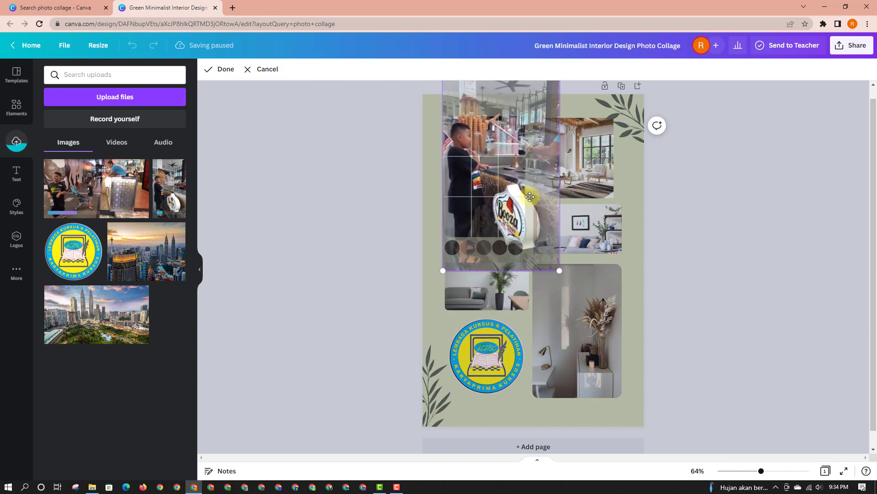
pyautogui.moveTo(565, 273); pyautogui.dragTo(544, 249)
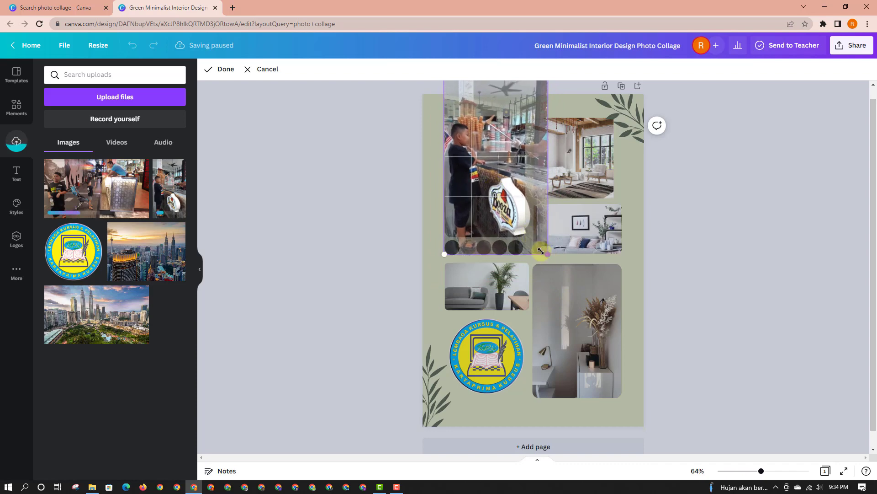
pyautogui.moveTo(547, 253); pyautogui.dragTo(538, 237)
pyautogui.moveTo(504, 191); pyautogui.dragTo(504, 198)
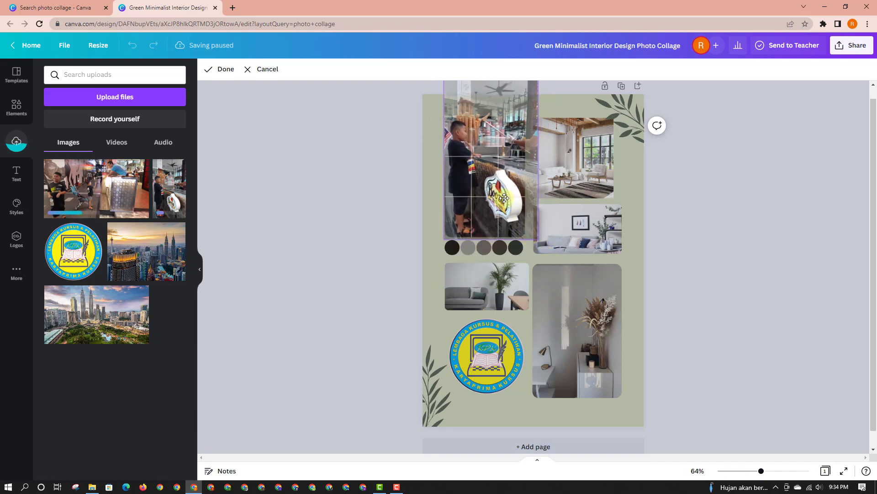
pyautogui.click(226, 70)
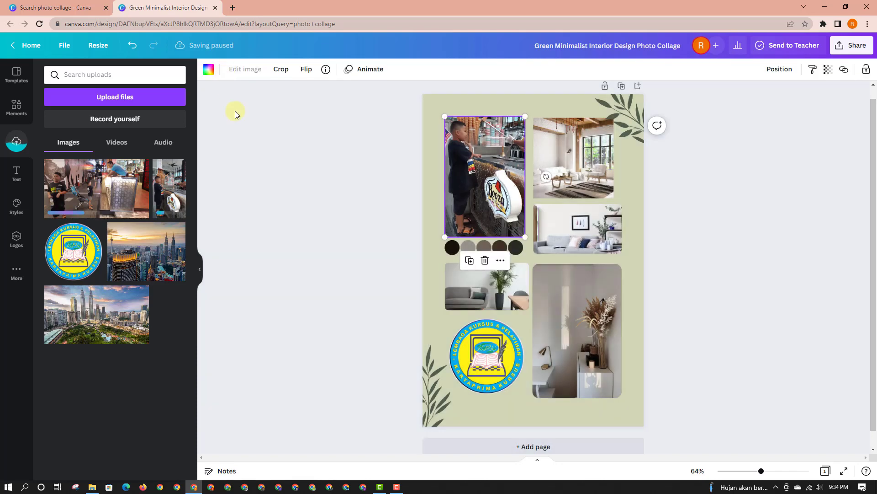
pyautogui.click(262, 180)
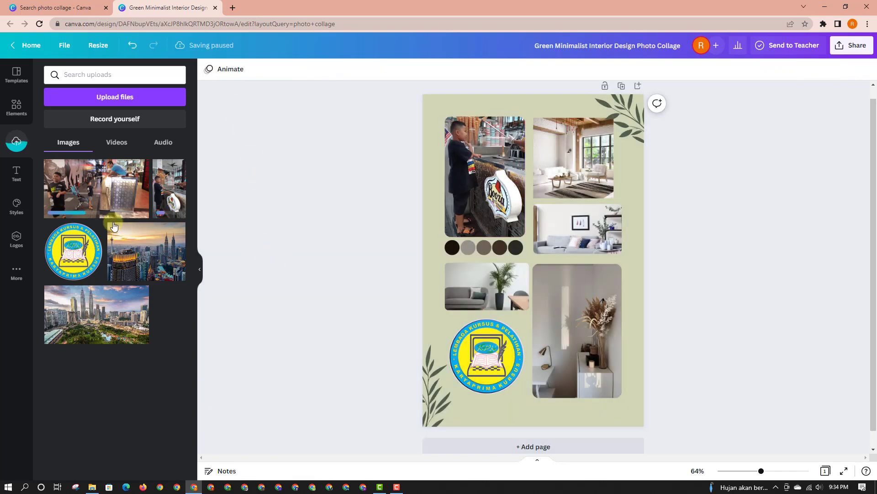
# - Fill the collage's upper-right frame with the uploaded landscape photo of the boy and the man, then enlarge and shift it within its crop
pyautogui.moveTo(106, 190); pyautogui.dragTo(571, 187)
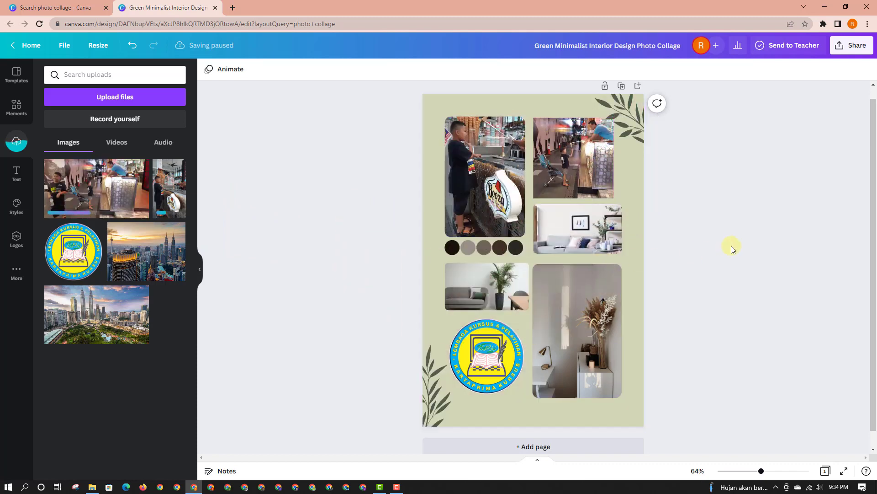
pyautogui.click(561, 169)
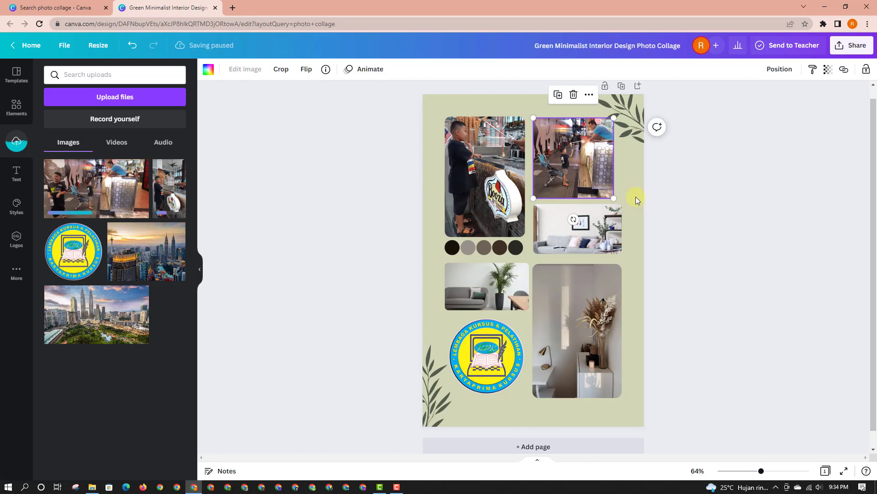
pyautogui.click(280, 69)
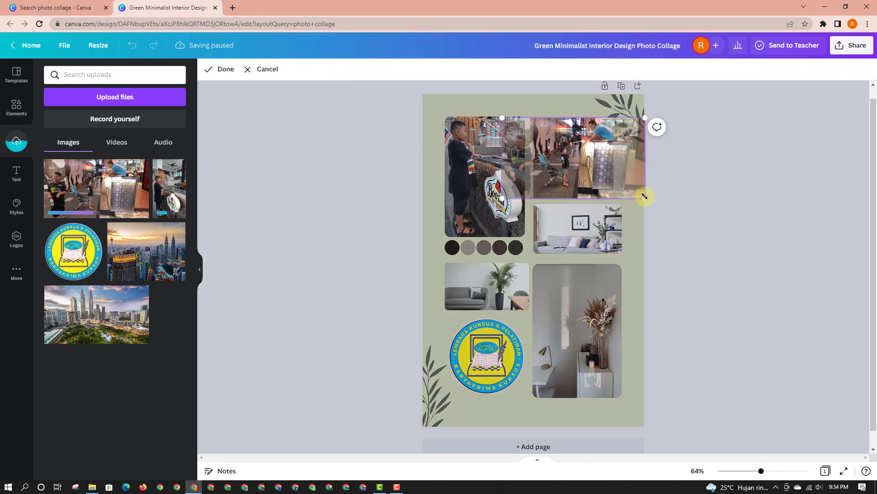
pyautogui.moveTo(650, 202); pyautogui.dragTo(662, 208)
pyautogui.moveTo(593, 163); pyautogui.dragTo(574, 161)
pyautogui.click(225, 72)
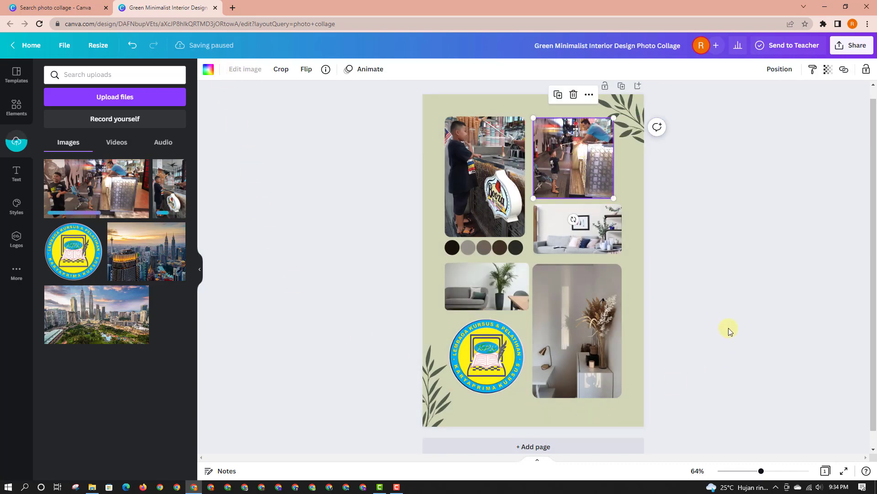
pyautogui.click(723, 328)
# - Upload the photo 20190913_165611.jpg from the Nikon\Samsung\Camera folder on the Transcend (G:) drive
pyautogui.click(125, 100)
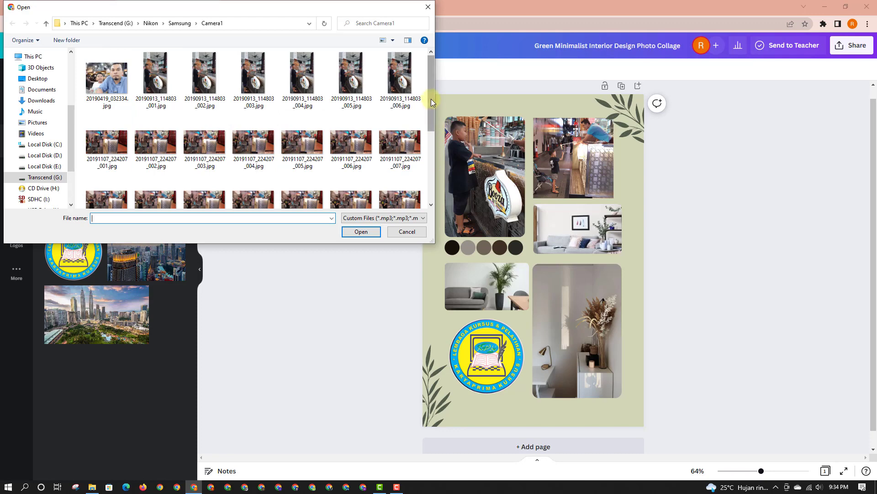
pyautogui.click(180, 23)
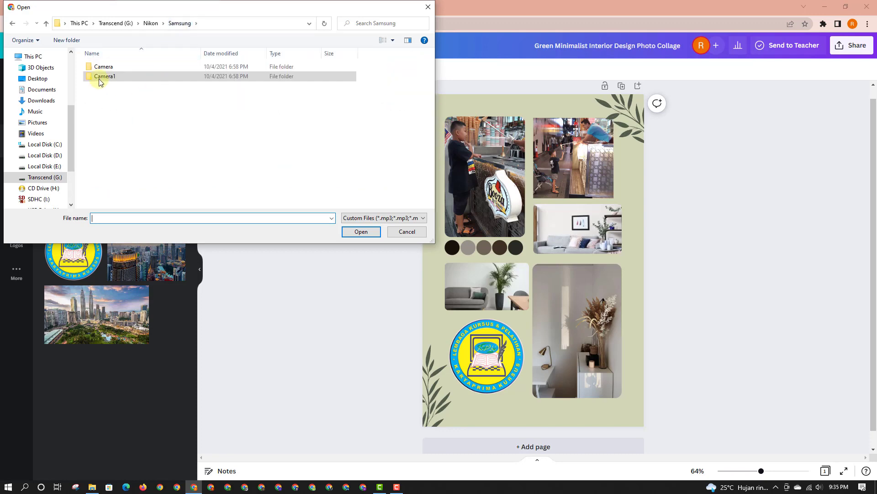
pyautogui.doubleClick(97, 68)
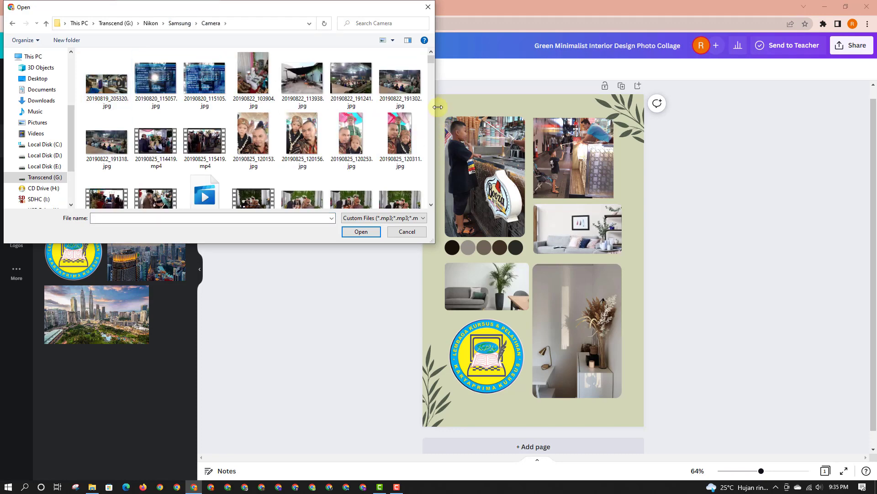
pyautogui.moveTo(429, 58); pyautogui.dragTo(431, 64)
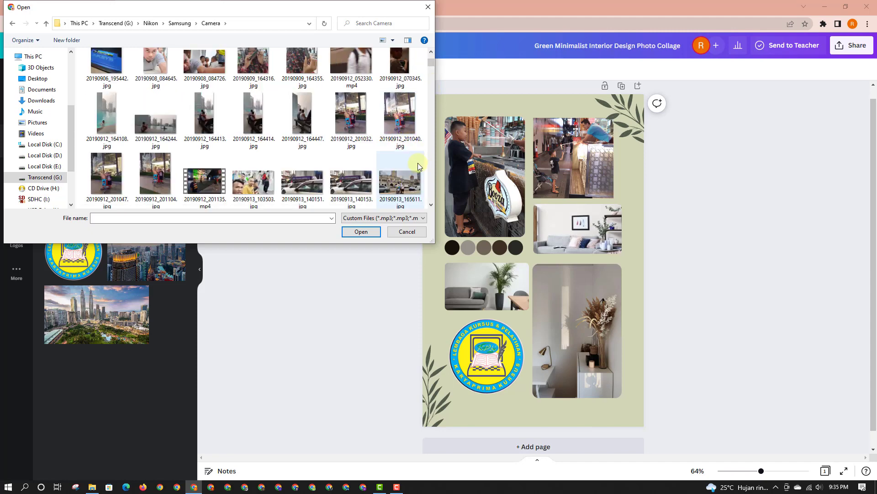
pyautogui.click(406, 187)
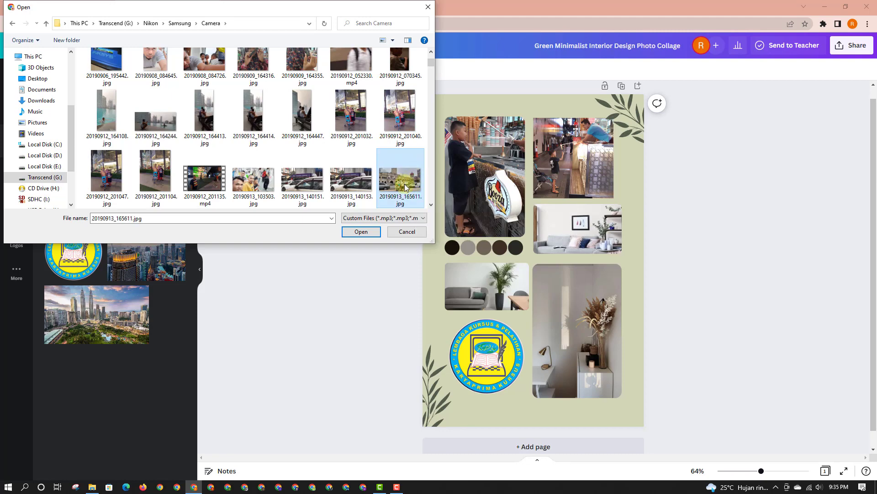
pyautogui.click(365, 231)
# - Upload the photo P_20171012_173321.jpg from the same Camera folder
pyautogui.click(127, 97)
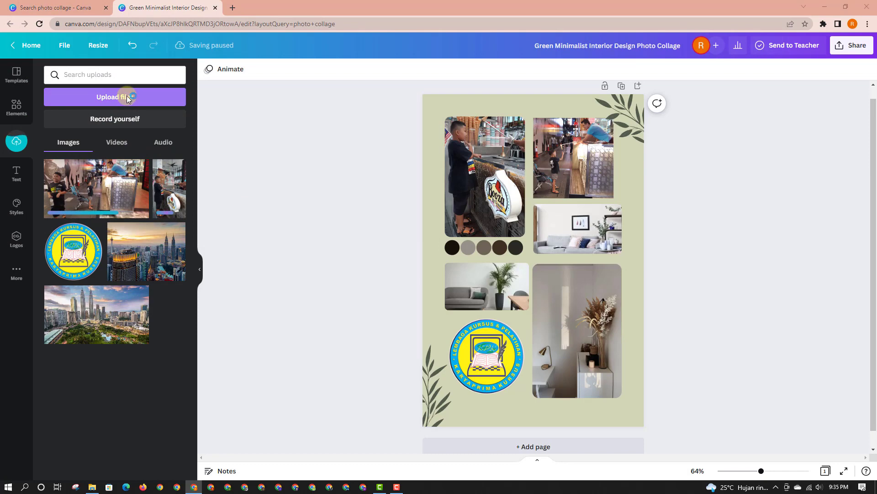
pyautogui.click(432, 64)
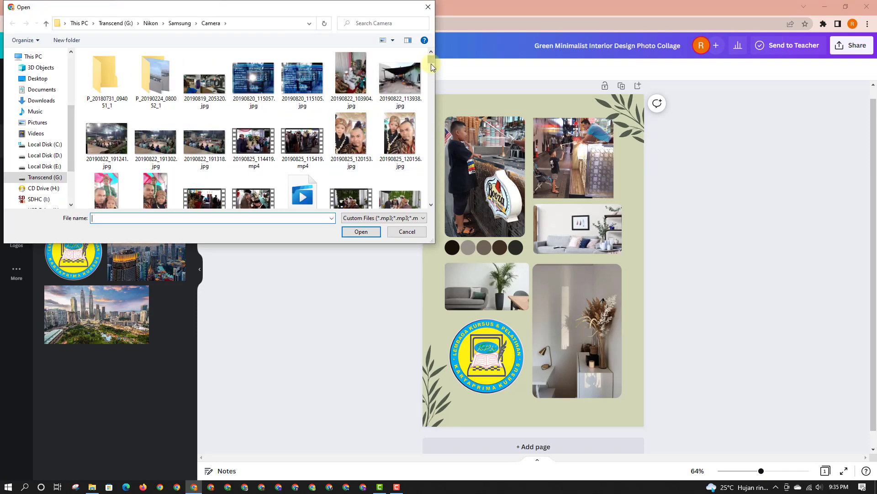
pyautogui.moveTo(433, 68); pyautogui.dragTo(432, 105)
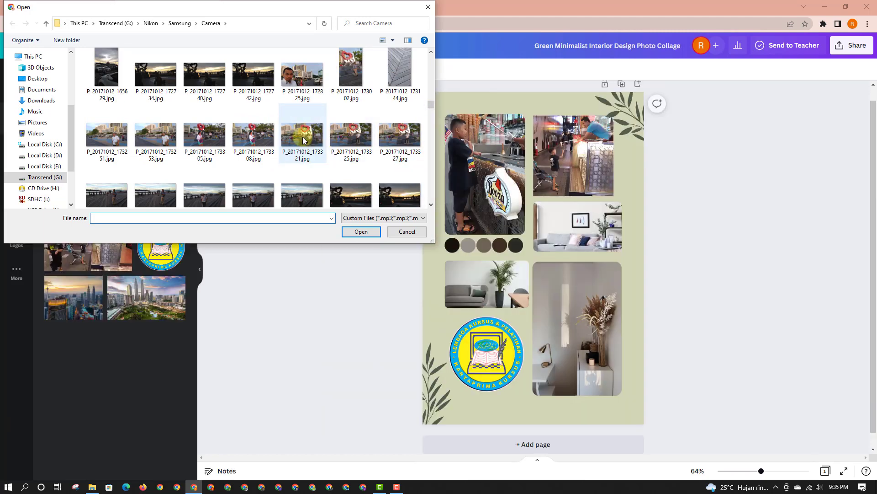
pyautogui.click(302, 135)
pyautogui.click(359, 232)
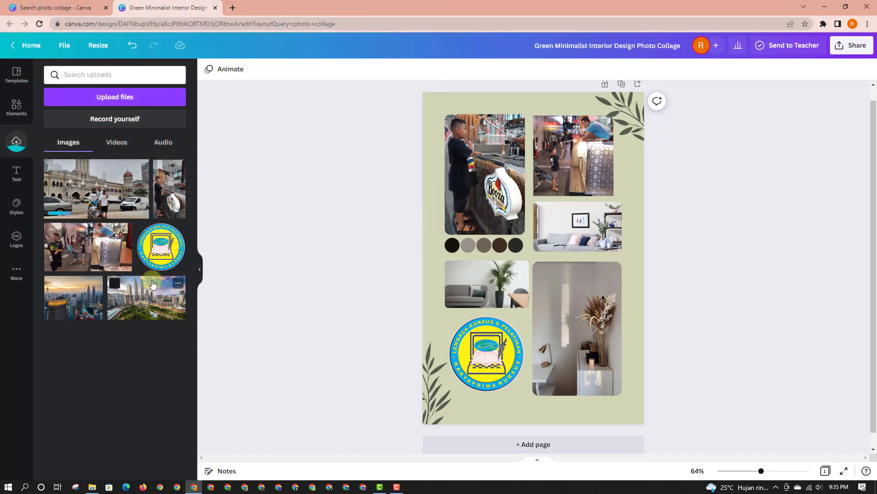
# - Fill the collage's tall lower-right frame with the uploaded family photo in front of the historic building and leave that photo selected
pyautogui.moveTo(127, 195); pyautogui.dragTo(533, 293)
pyautogui.moveTo(569, 315); pyautogui.dragTo(576, 339)
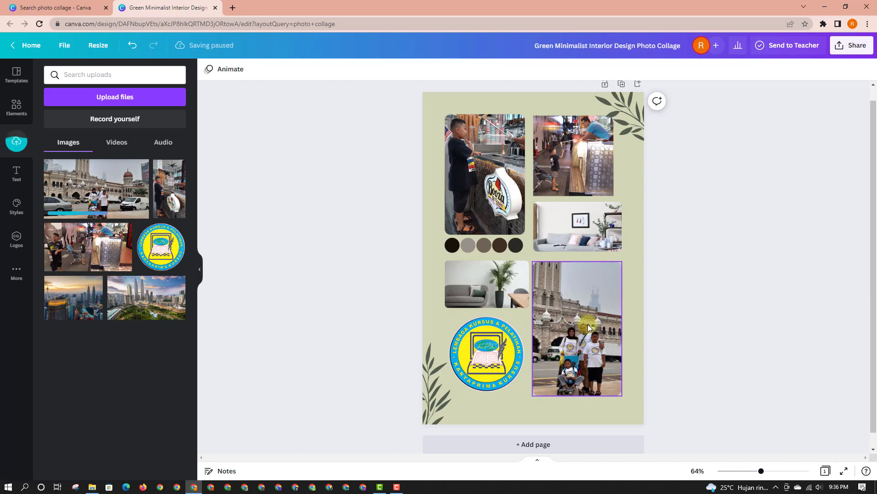
pyautogui.click(588, 324)
pyautogui.click(688, 349)
pyautogui.click(578, 338)
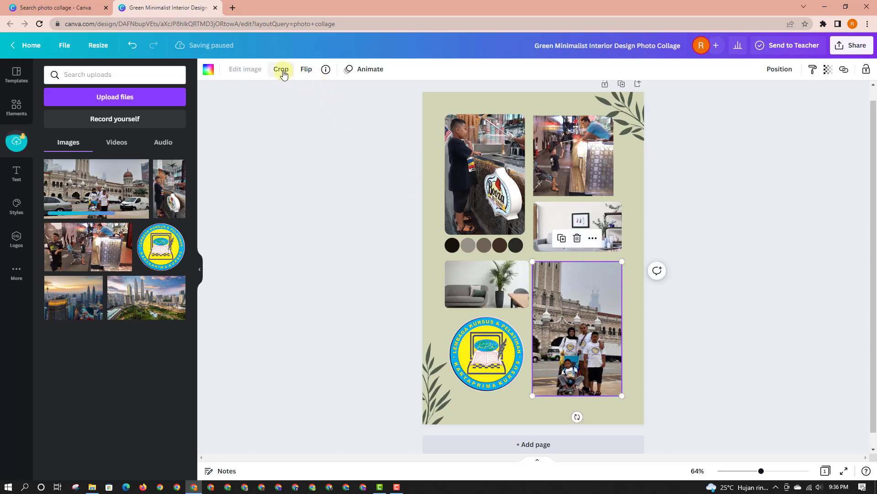